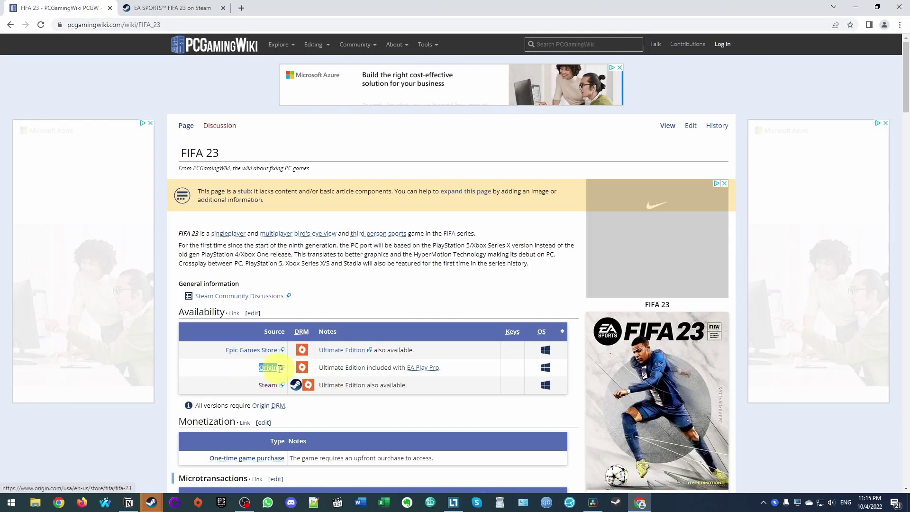
# Step: Highlight, then clear, the Epic Games Store, Origin and Steam rows in the store list
pyautogui.moveTo(224, 354); pyautogui.dragTo(277, 354)
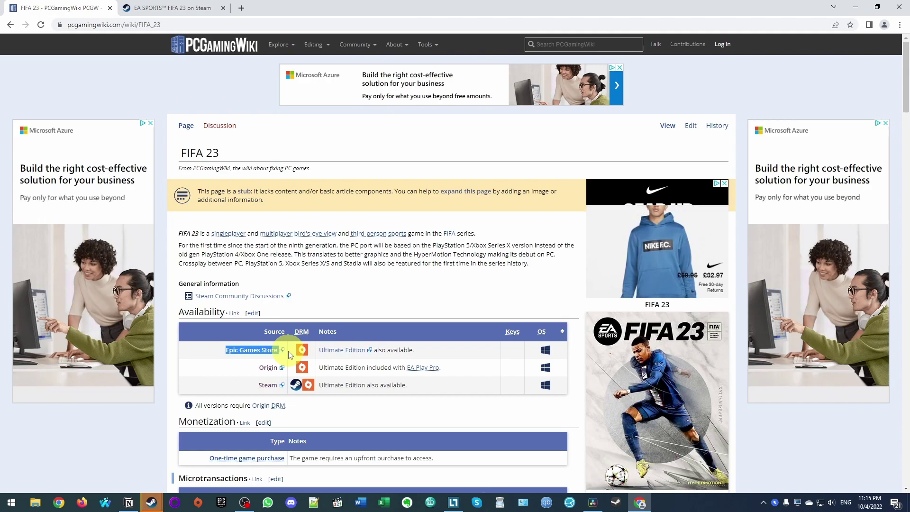
pyautogui.click(295, 379)
pyautogui.moveTo(213, 352); pyautogui.dragTo(264, 385)
pyautogui.click(414, 385)
pyautogui.click(244, 386)
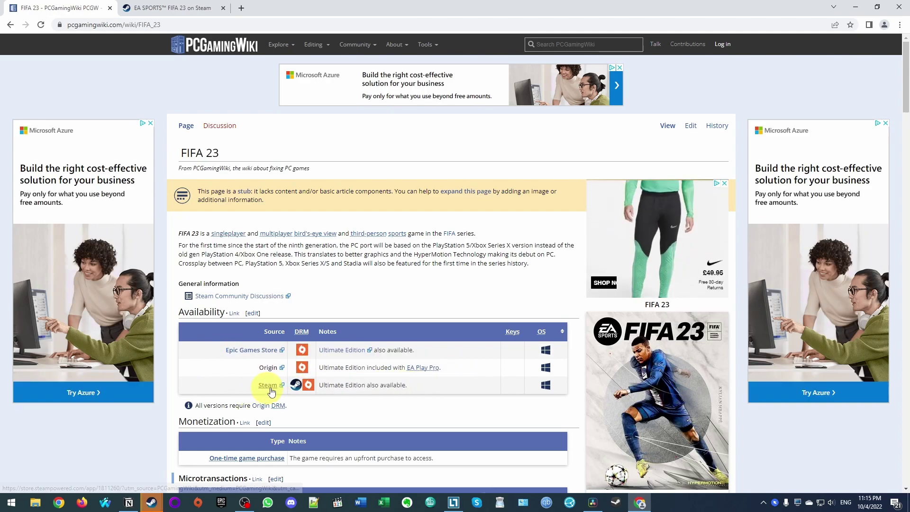
# Step: Open the FIFA 23 Steam page and download SteamSetup (1).exe from the Install Steam page
pyautogui.click(266, 387)
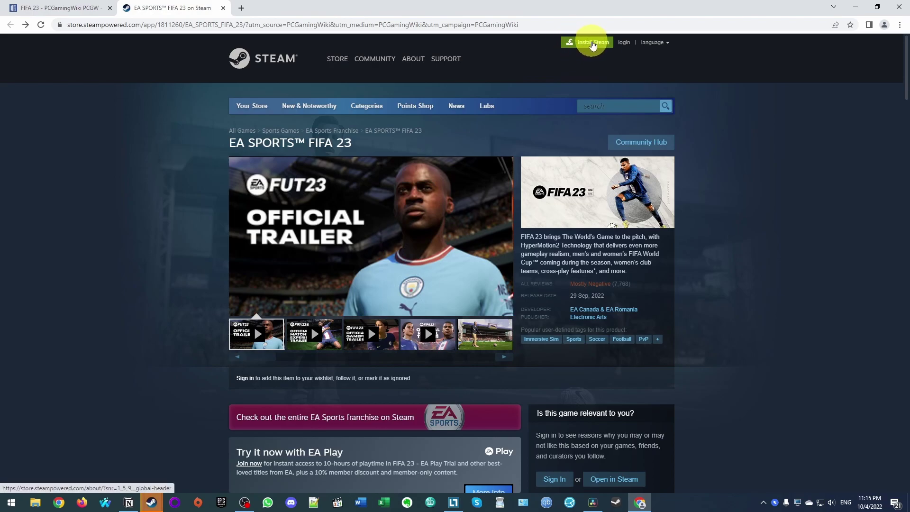
pyautogui.moveTo(305, 143); pyautogui.dragTo(363, 146)
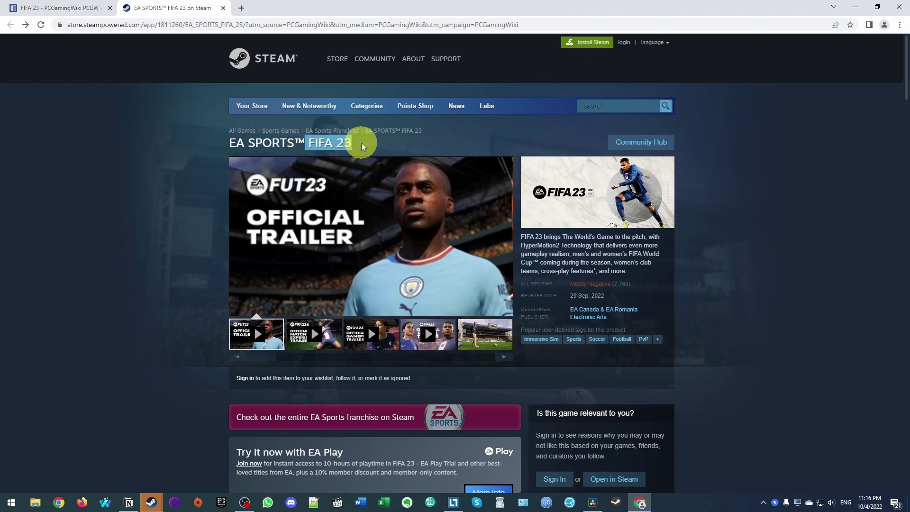
pyautogui.click(363, 146)
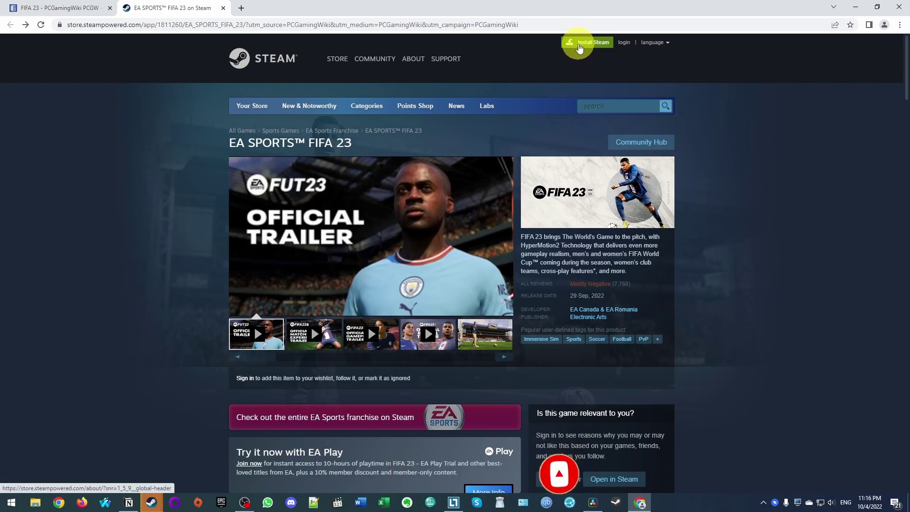
pyautogui.click(582, 44)
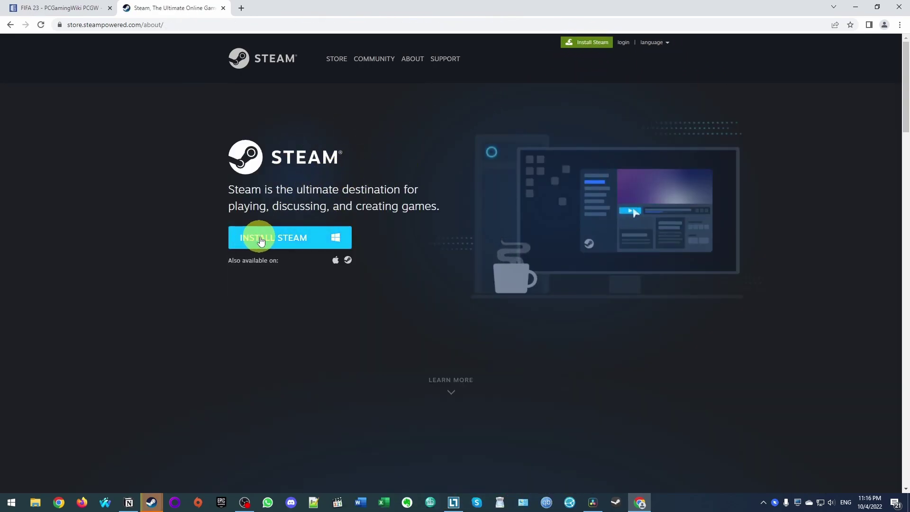
pyautogui.click(327, 236)
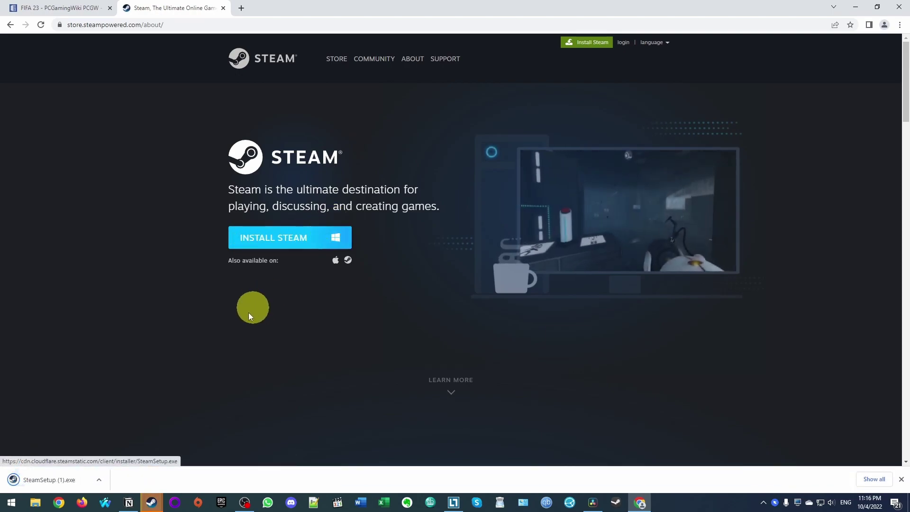
# Step: Run SteamSetup (1).exe and install Steam in English to C:\Games\Steam, launching it at finish
pyautogui.click(59, 478)
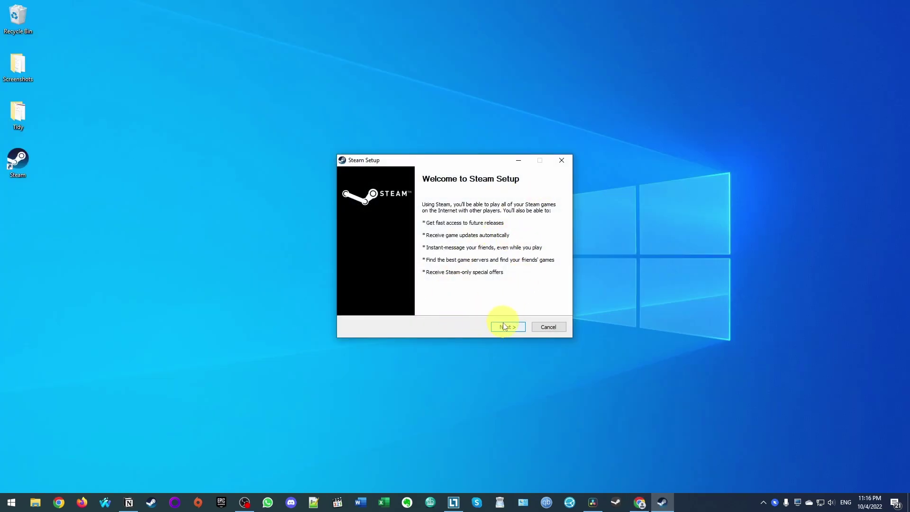
pyautogui.click(508, 328)
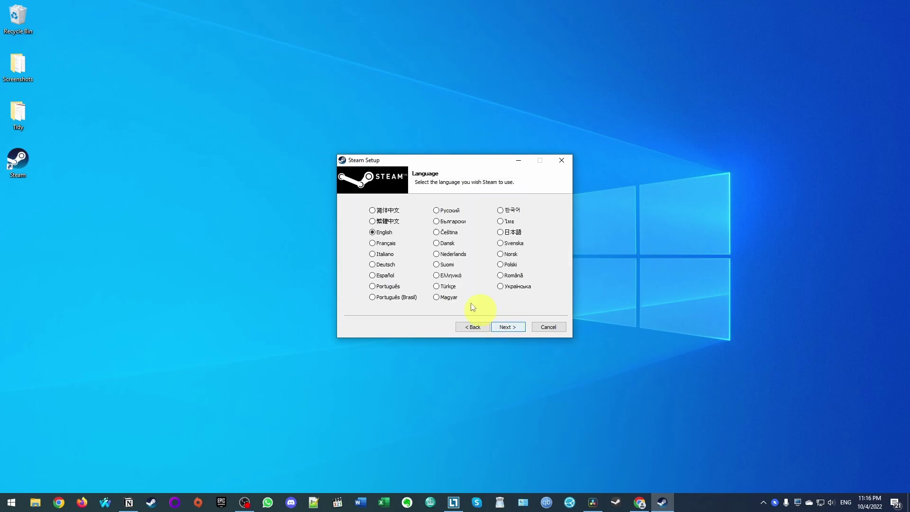
pyautogui.click(504, 328)
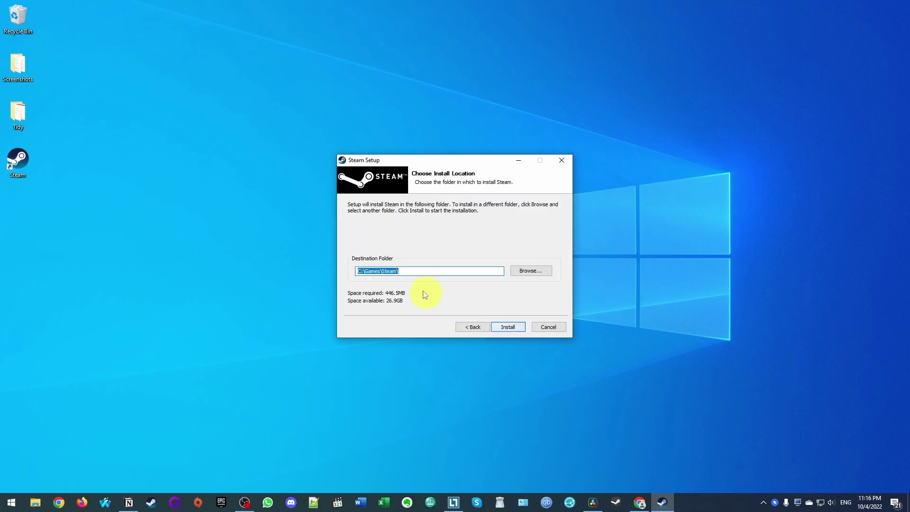
pyautogui.click(508, 327)
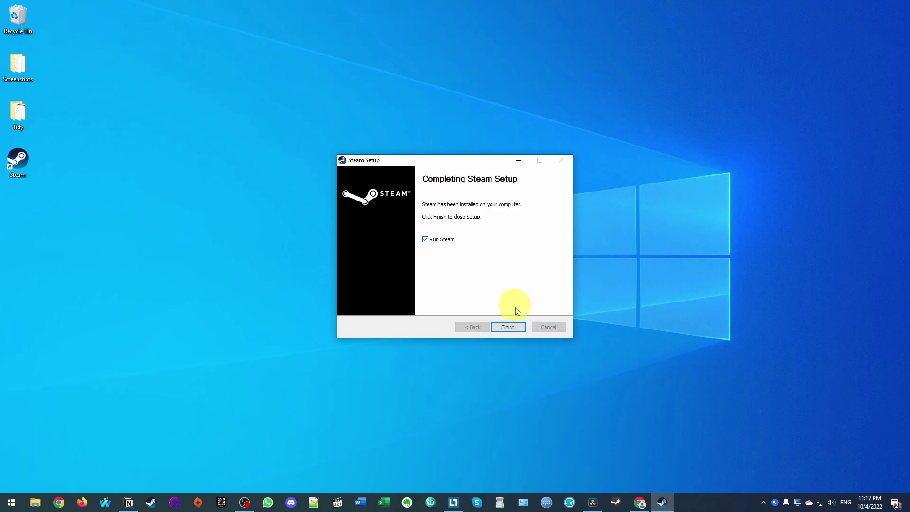
pyautogui.click(508, 327)
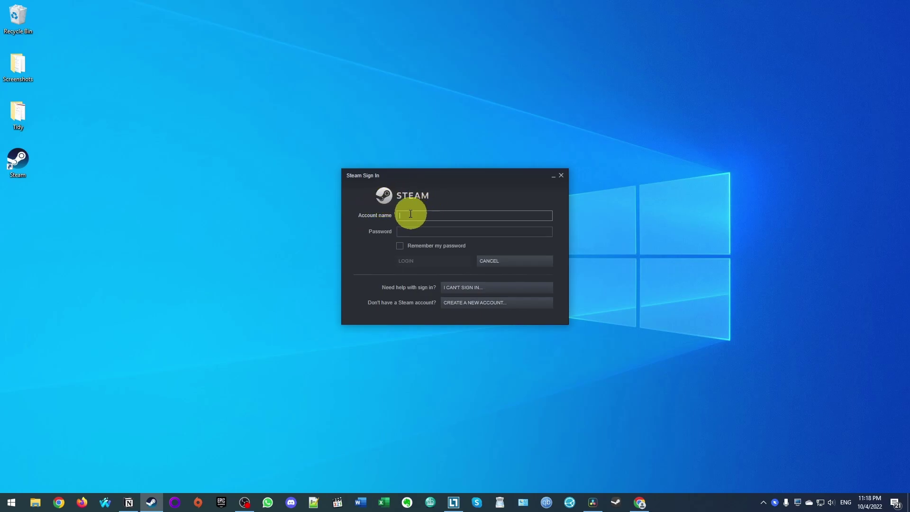
# Step: From the Steam sign-in window, open the Create Your Account page and then close it
pyautogui.click(407, 231)
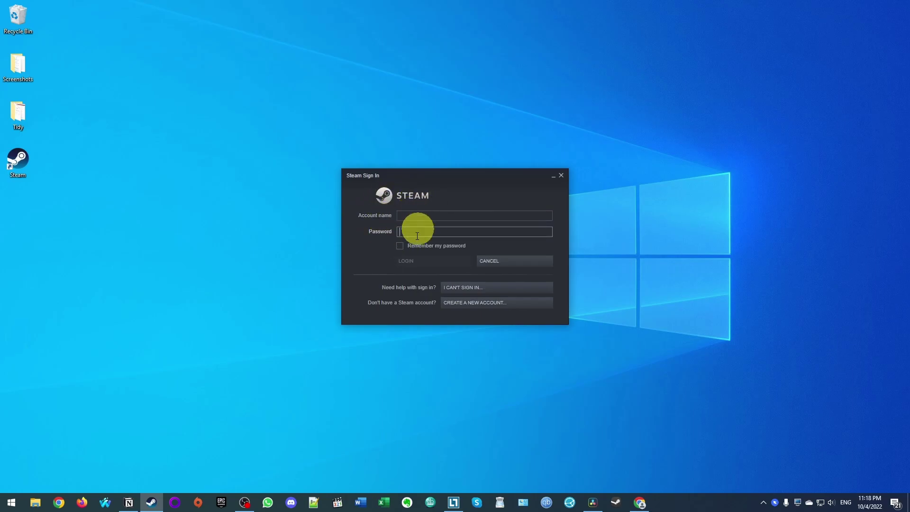
pyautogui.click(458, 306)
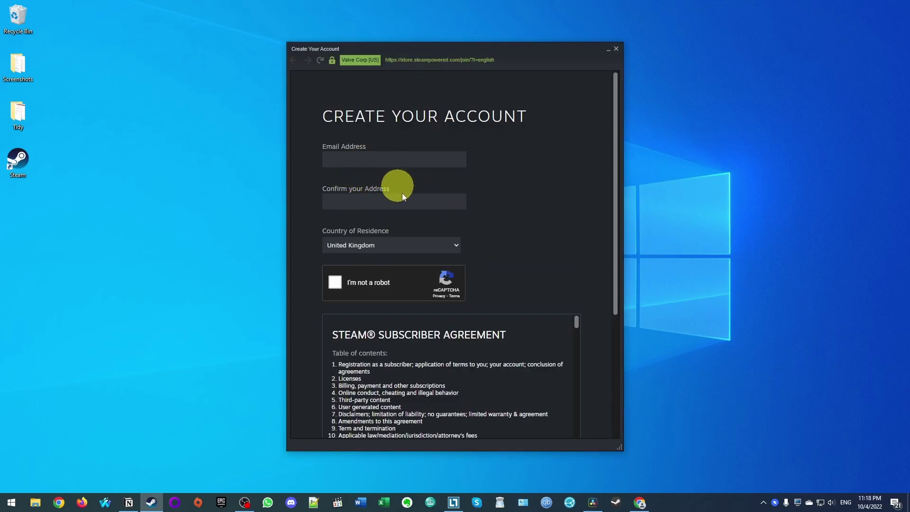
pyautogui.click(616, 49)
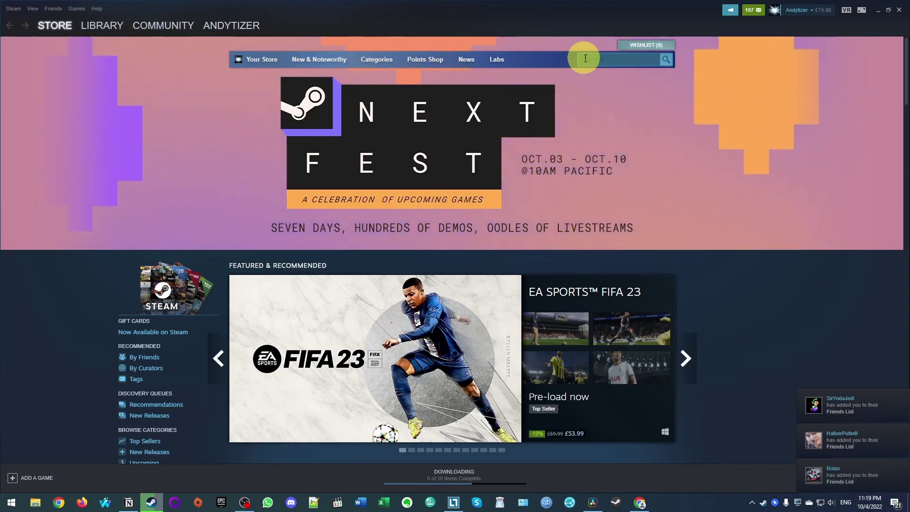
# Step: Search the Steam store for 'fifa 23' and open the EA SPORTS FIFA 23 page
pyautogui.click(602, 60)
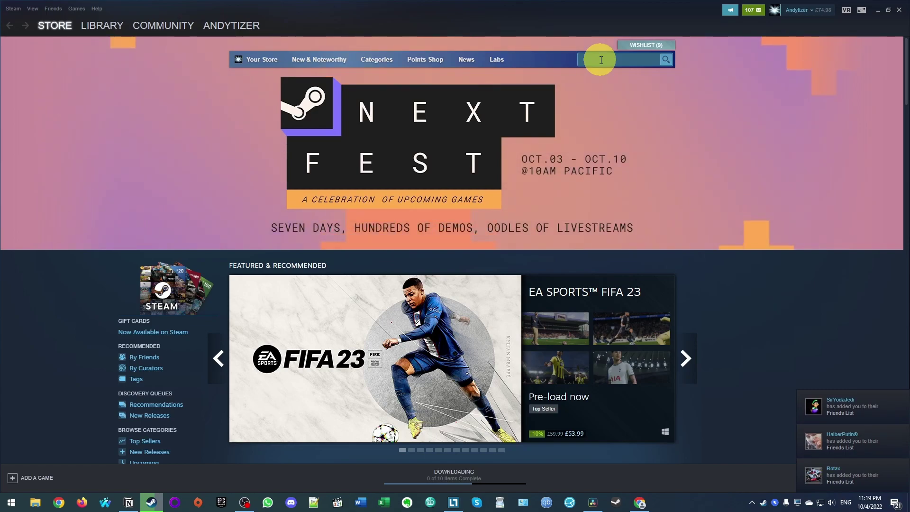
pyautogui.write('fifa 23')
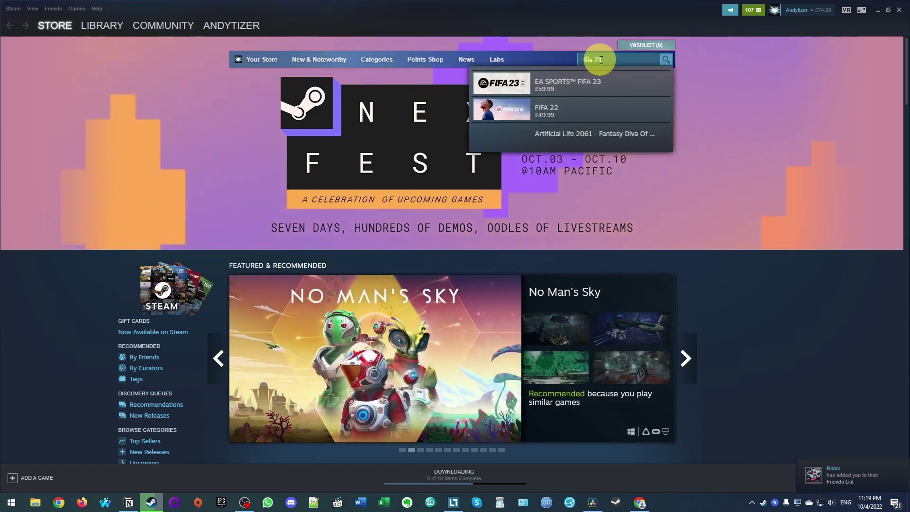
pyautogui.click(554, 87)
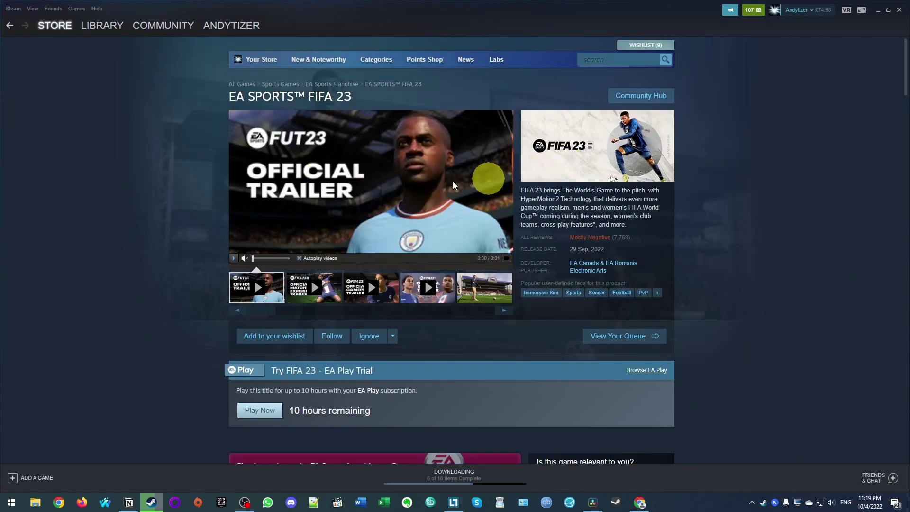
# Step: Scroll past the 10-hour EA Play trial panel to the £53.99 and £71.99 edition offers
pyautogui.scroll(-3, 275, 274)
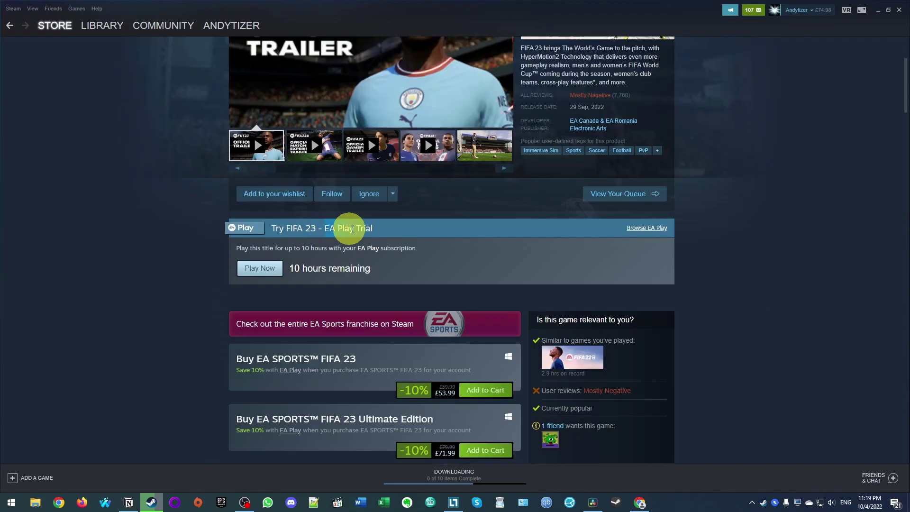
pyautogui.click(355, 228)
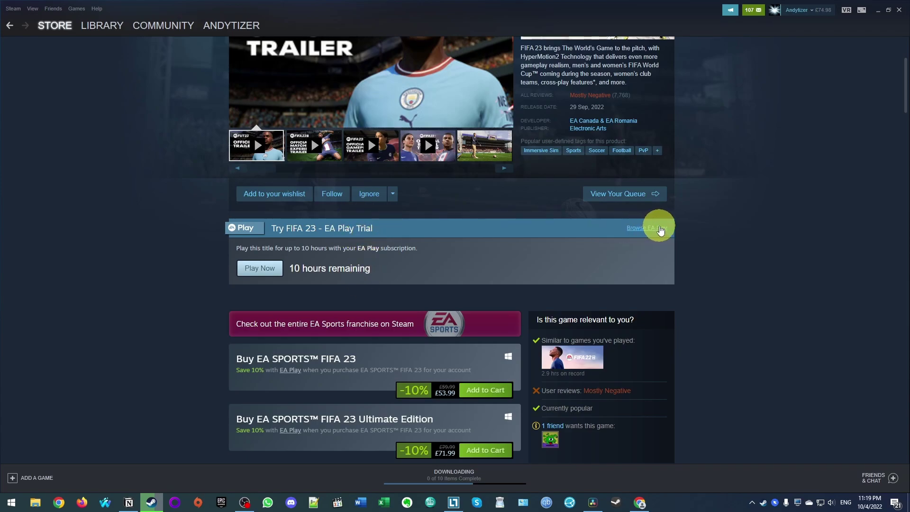
pyautogui.scroll(-3, 484, 238)
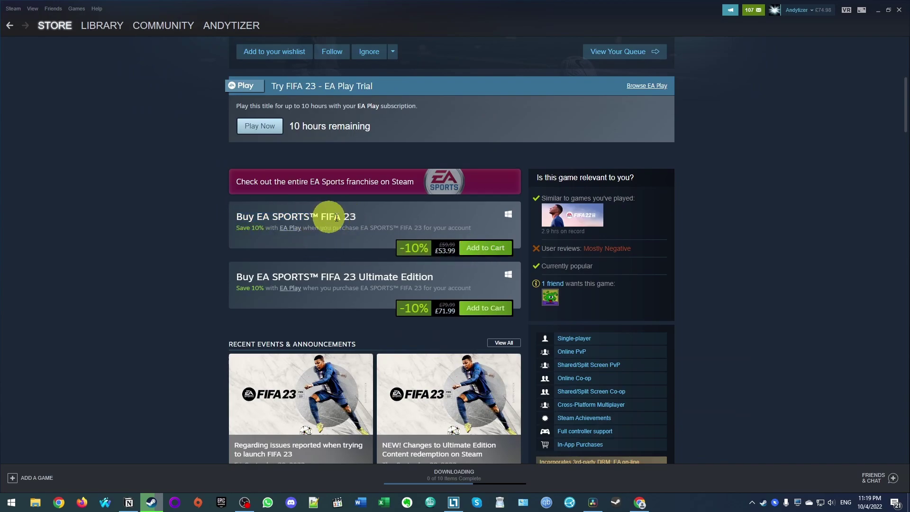
pyautogui.moveTo(304, 278); pyautogui.dragTo(432, 279)
pyautogui.click(430, 280)
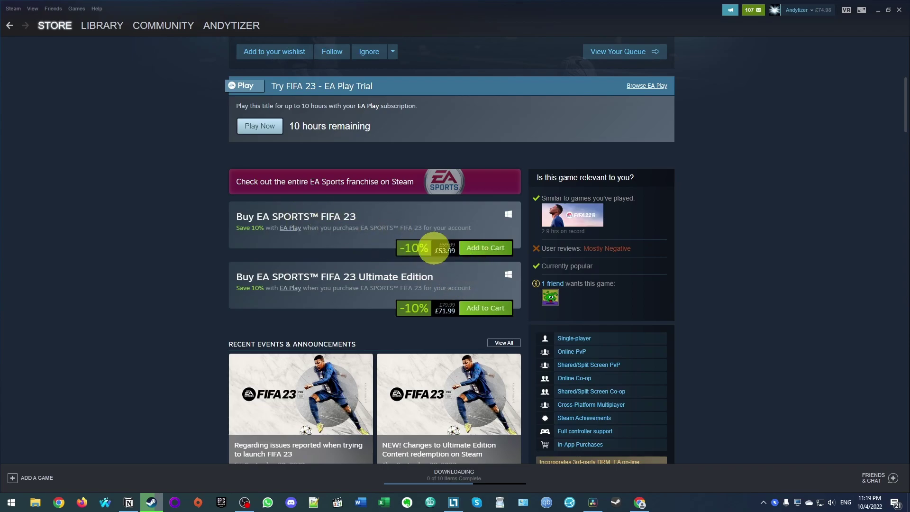
# Step: Add standard FIFA 23 to the cart, start the EA Play trial download, then view EA Play
pyautogui.click(476, 252)
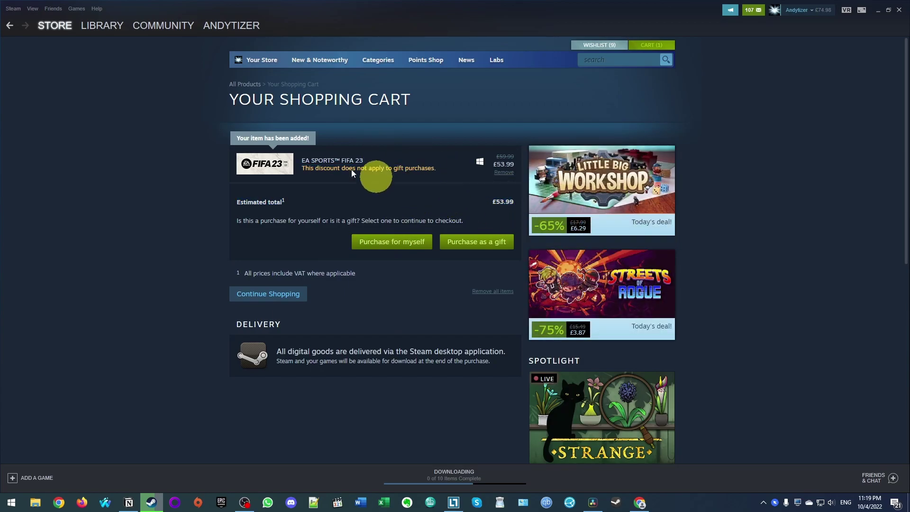
pyautogui.hotkey('alt', 'Left')
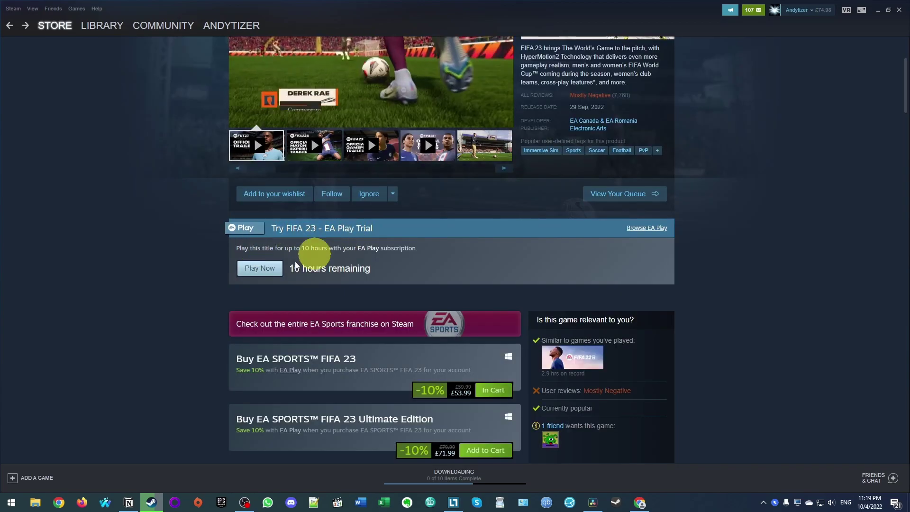
pyautogui.click(259, 268)
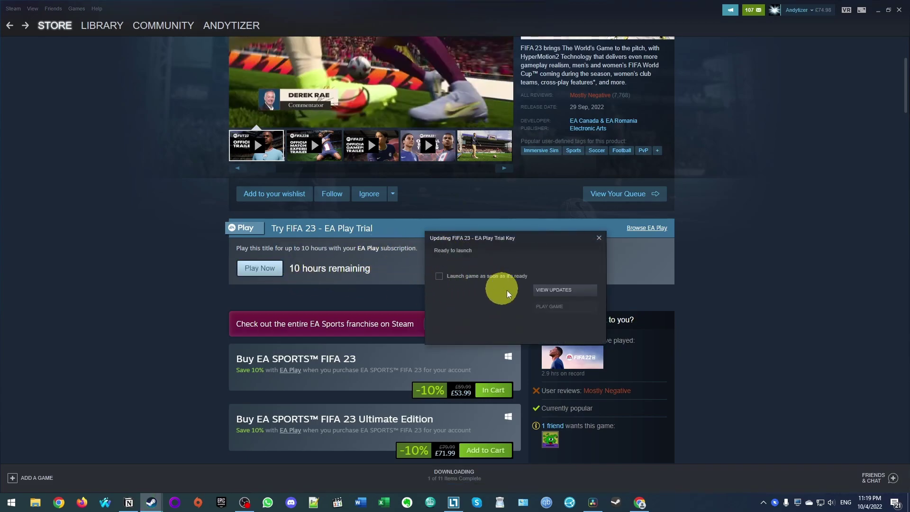
pyautogui.click(440, 276)
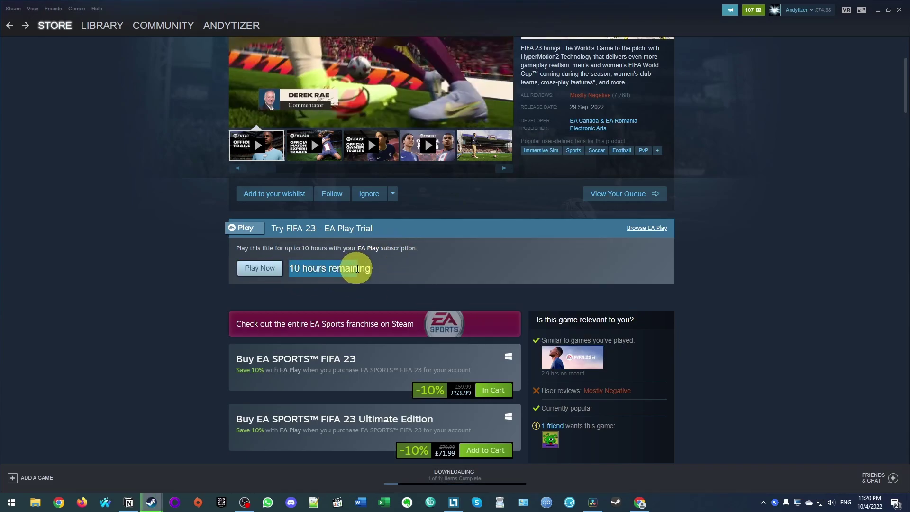
pyautogui.click(634, 229)
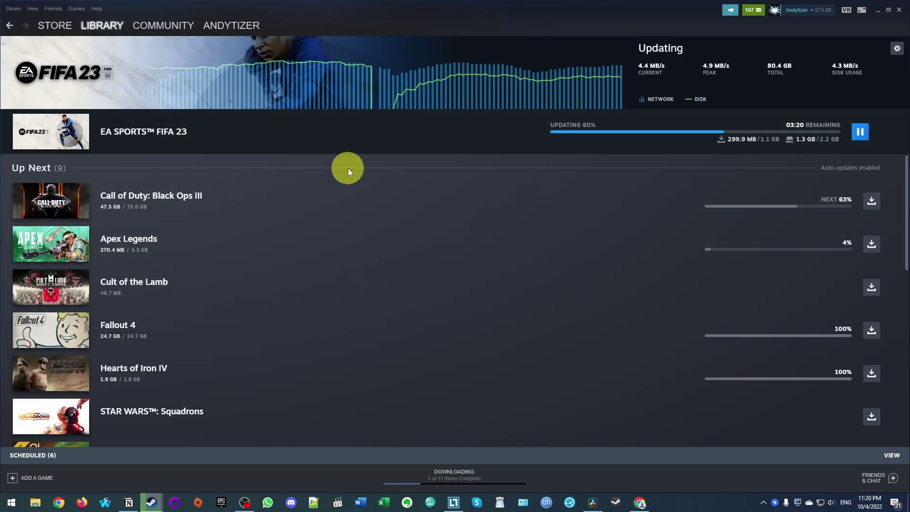
# Step: Watch FIFA 23 download in the Steam library until Origin's update prompt appears
pyautogui.moveTo(788, 134)
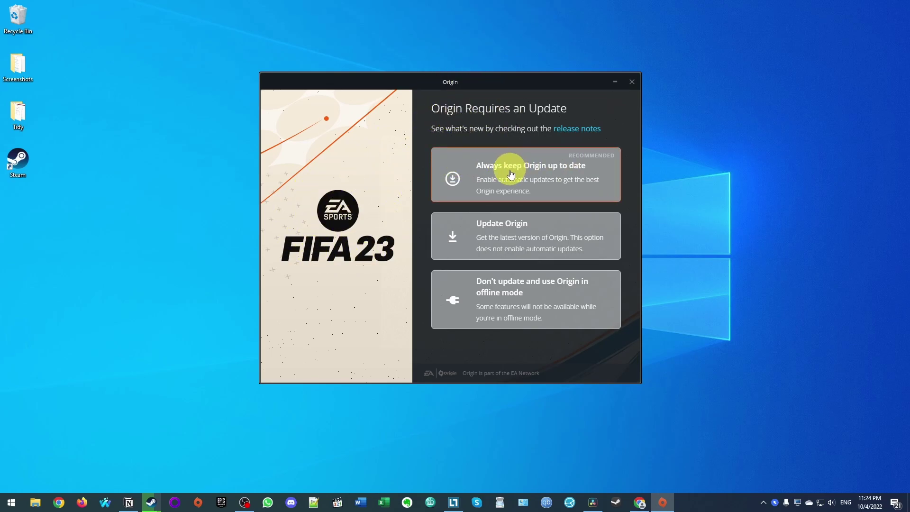
# Step: Choose 'Always keep Origin up to date' and accept the agreement to install the update
pyautogui.click(482, 176)
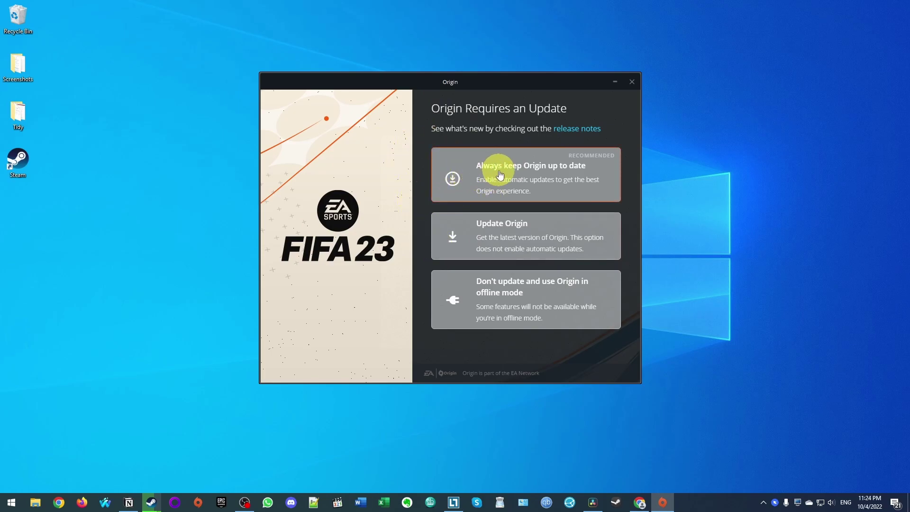
pyautogui.click(562, 315)
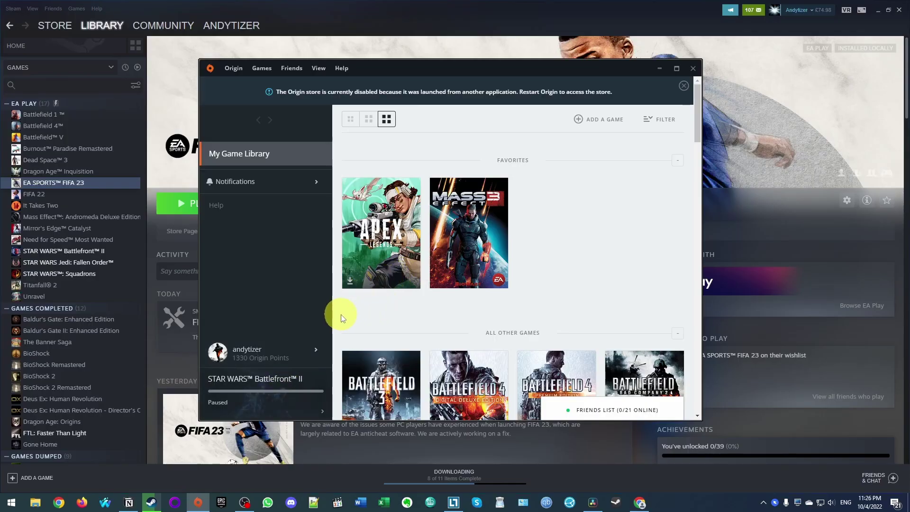
pyautogui.click(256, 353)
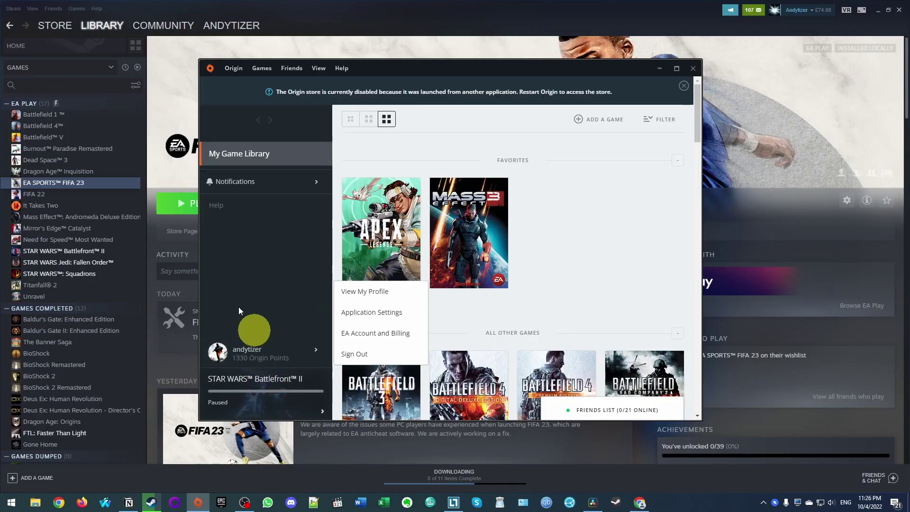
pyautogui.click(150, 182)
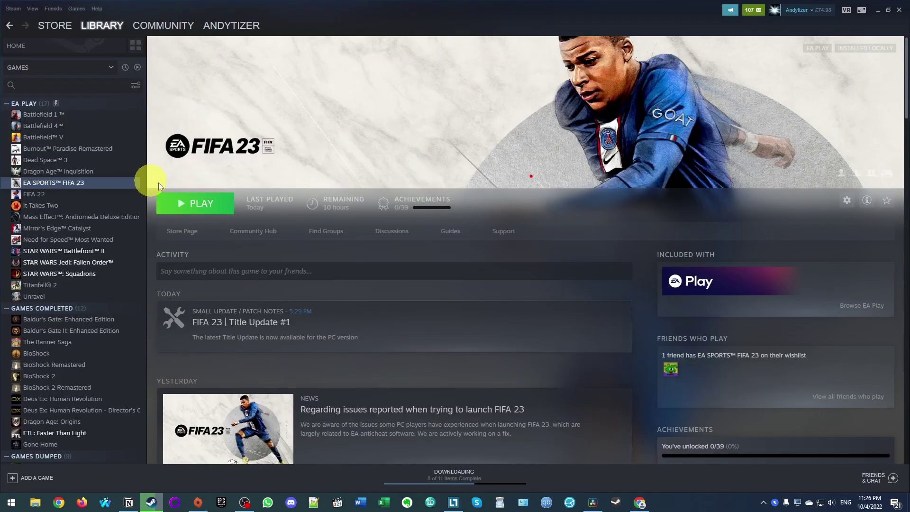
pyautogui.click(193, 203)
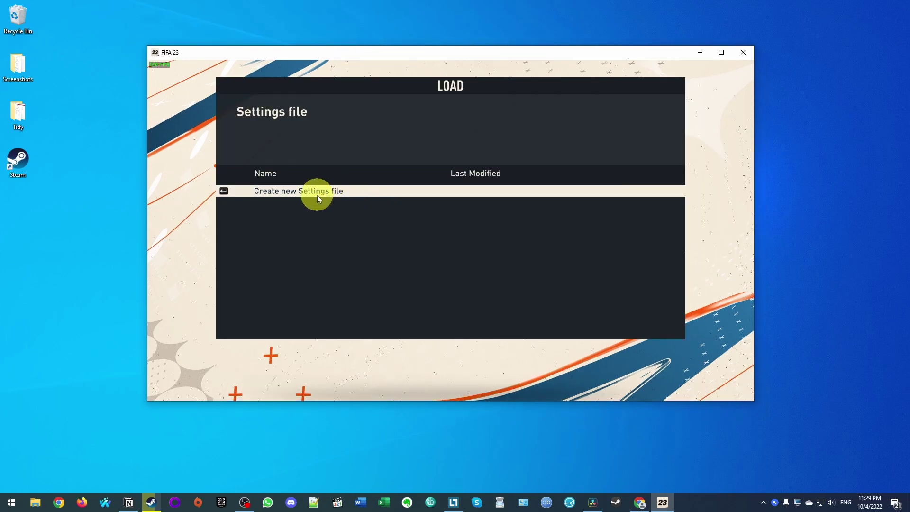
# Step: Create the Personal Settings 1 file, confirm English, pick the PSG trainer and accept auto-difficulty
pyautogui.click(238, 194)
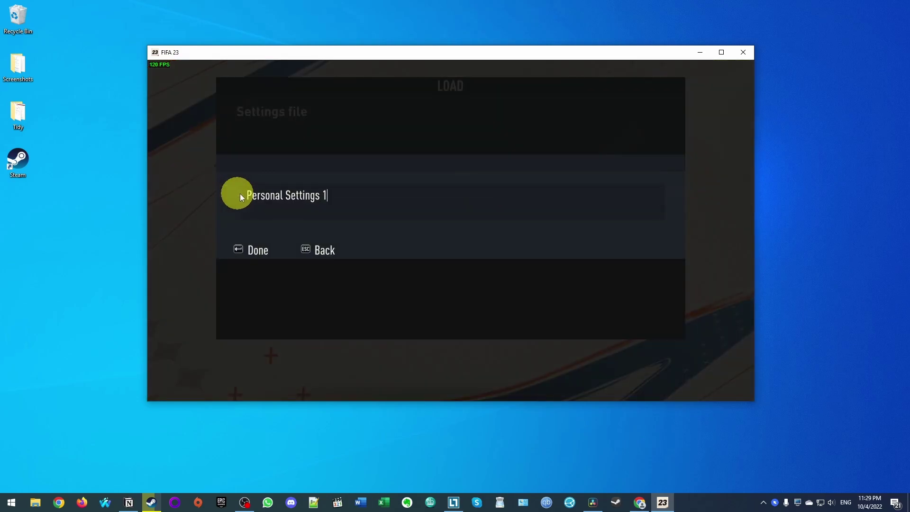
pyautogui.click(242, 249)
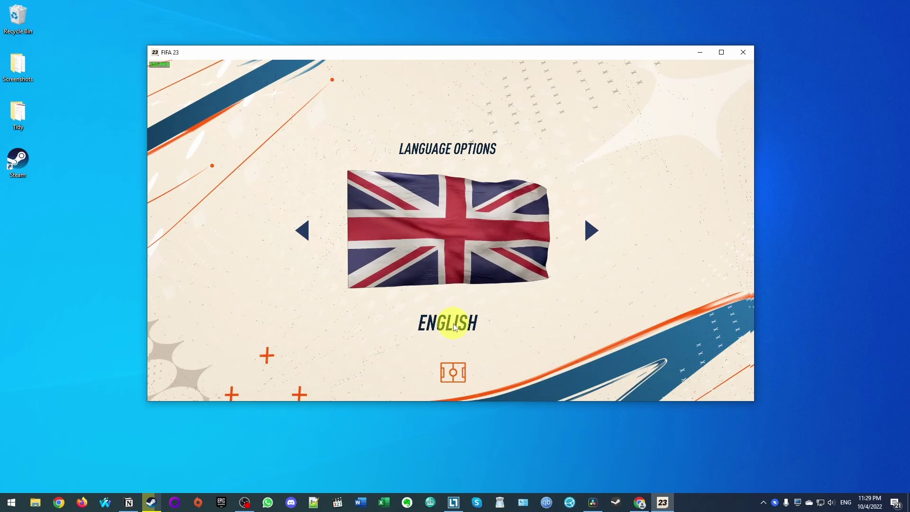
pyautogui.click(431, 238)
pyautogui.press('XF86AudioLowerVolume')
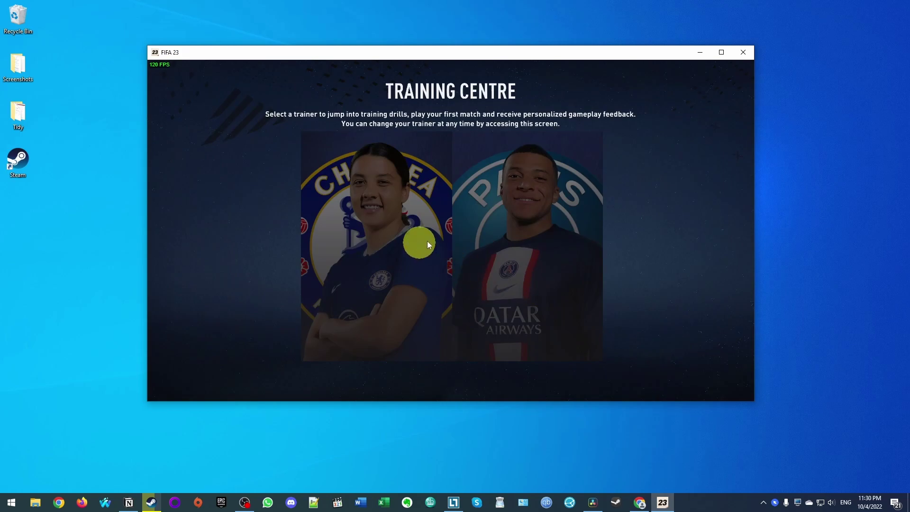
pyautogui.click(463, 246)
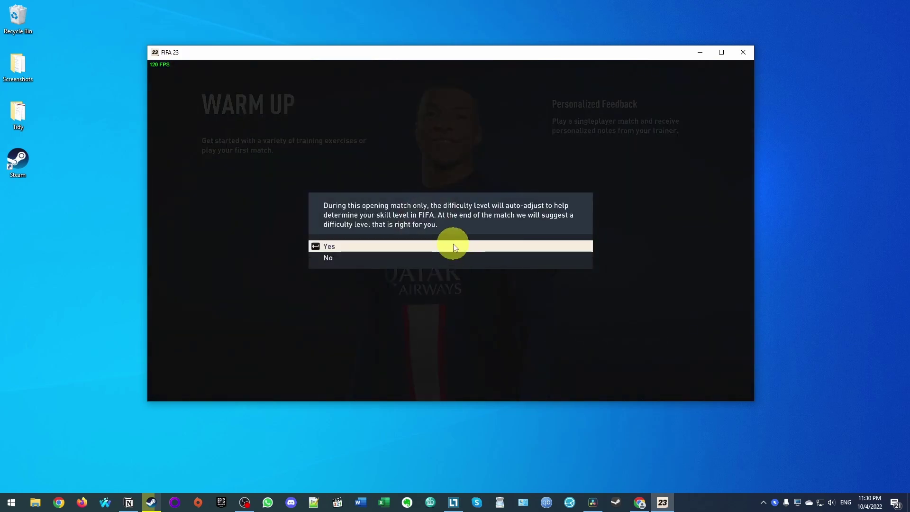
pyautogui.click(453, 246)
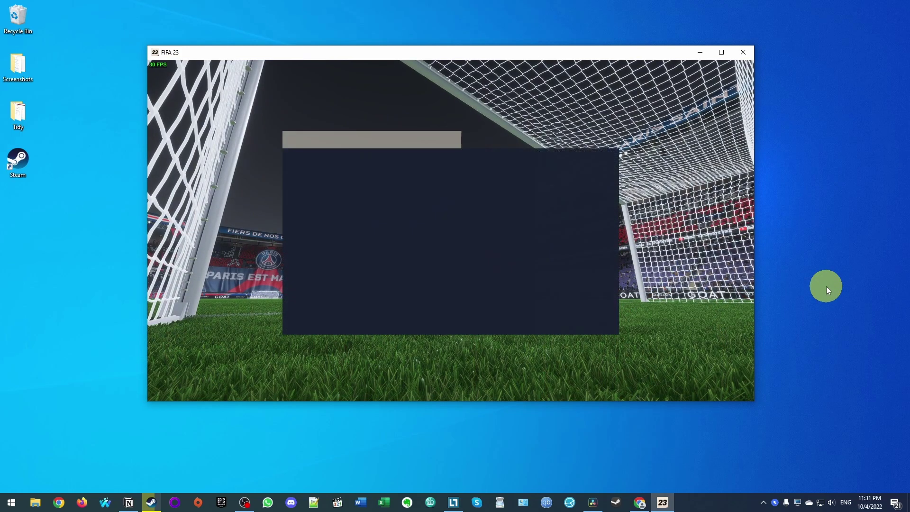